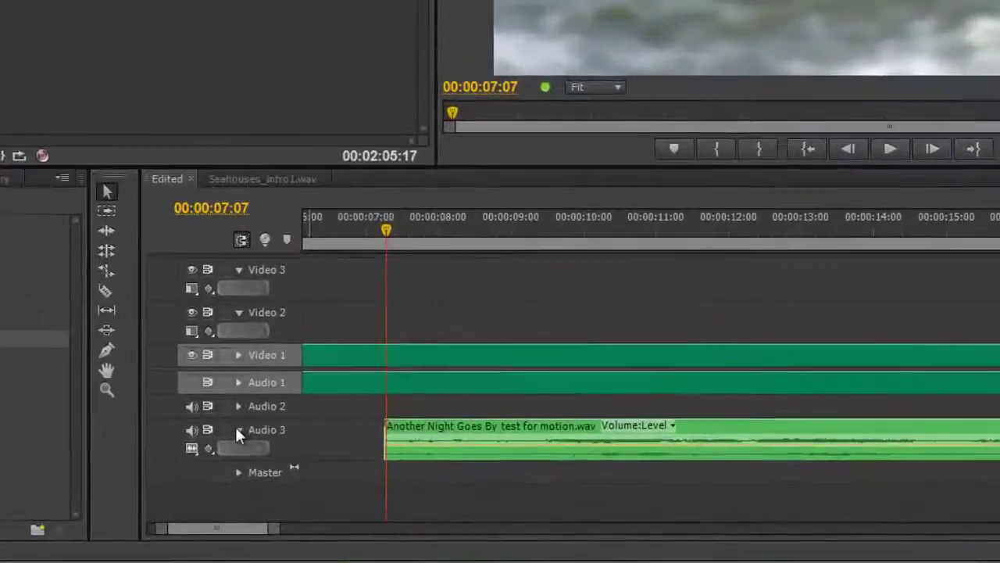
Step: Expand the Audio 3 track and enlarge it to show the music clip's full waveform
left_click(391, 475)
left_click(226, 426)
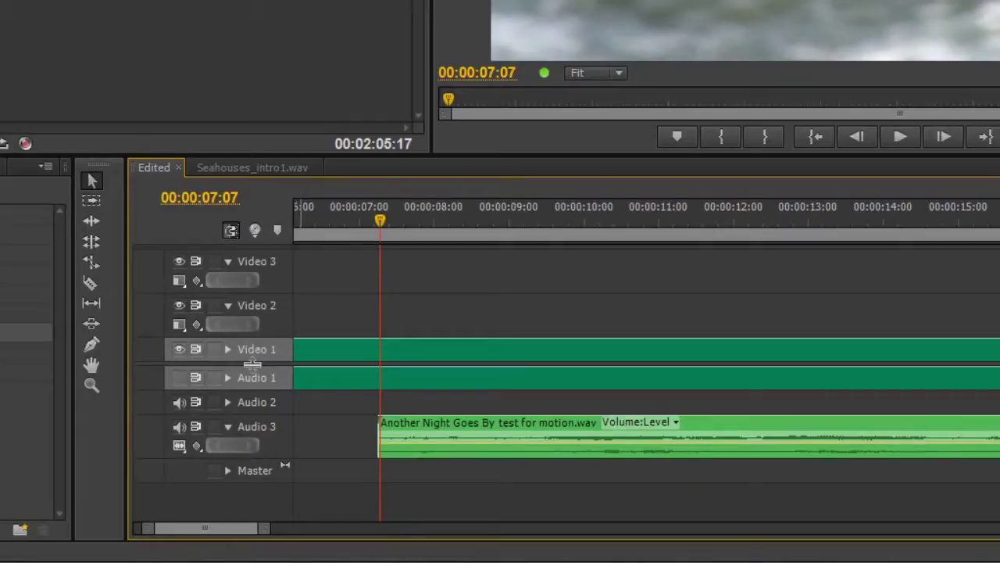
left_click_drag(252, 363, 253, 250)
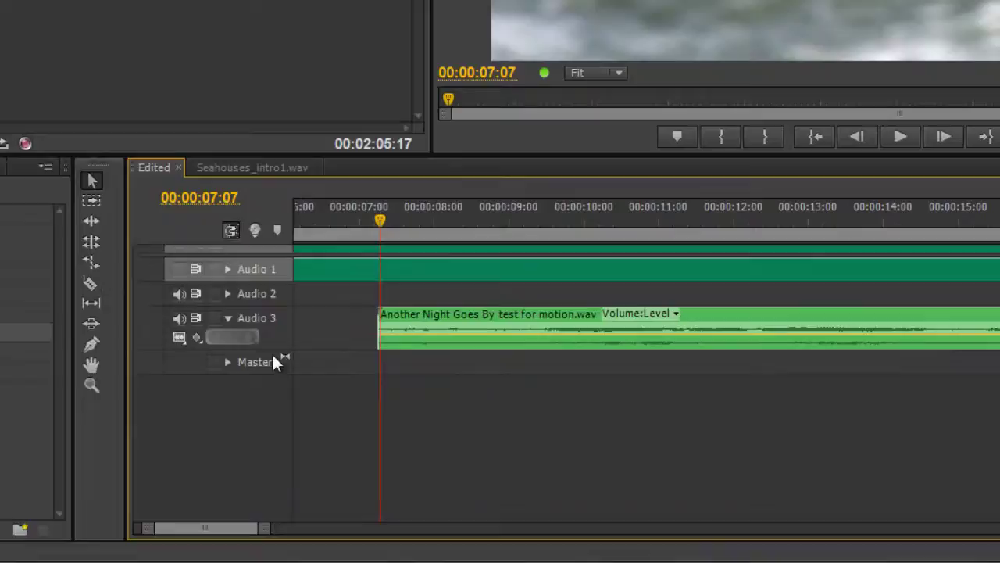
left_click_drag(274, 349, 277, 514)
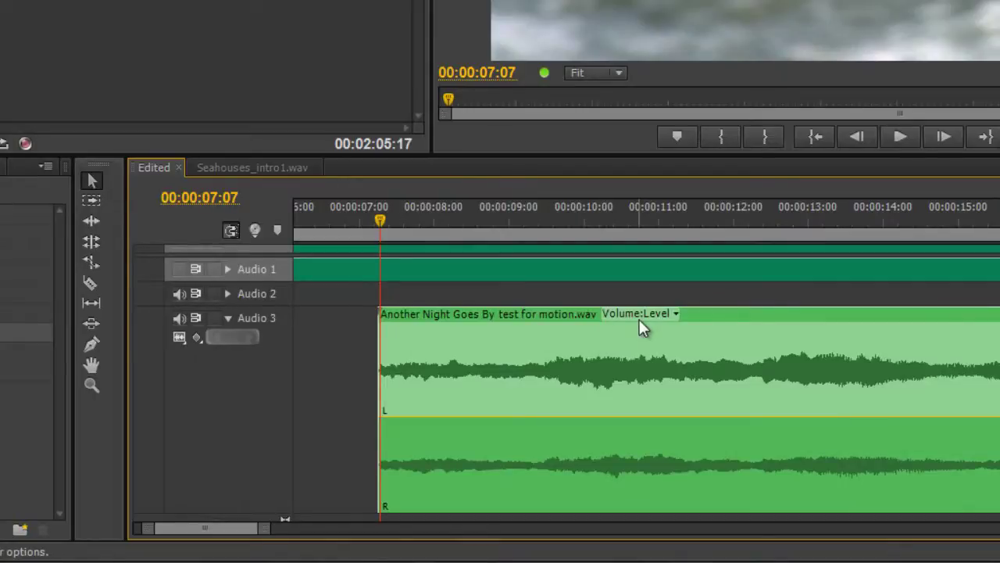
Step: Switch Audio 3's keyframe display to Show Clip Volume so the volume line appears
mouse_move(640, 319)
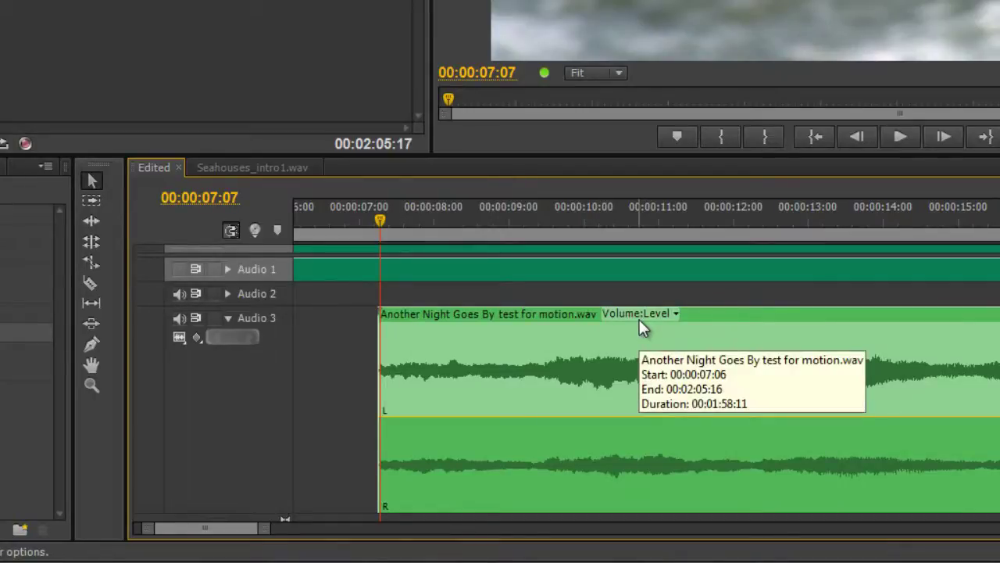
left_click(675, 315)
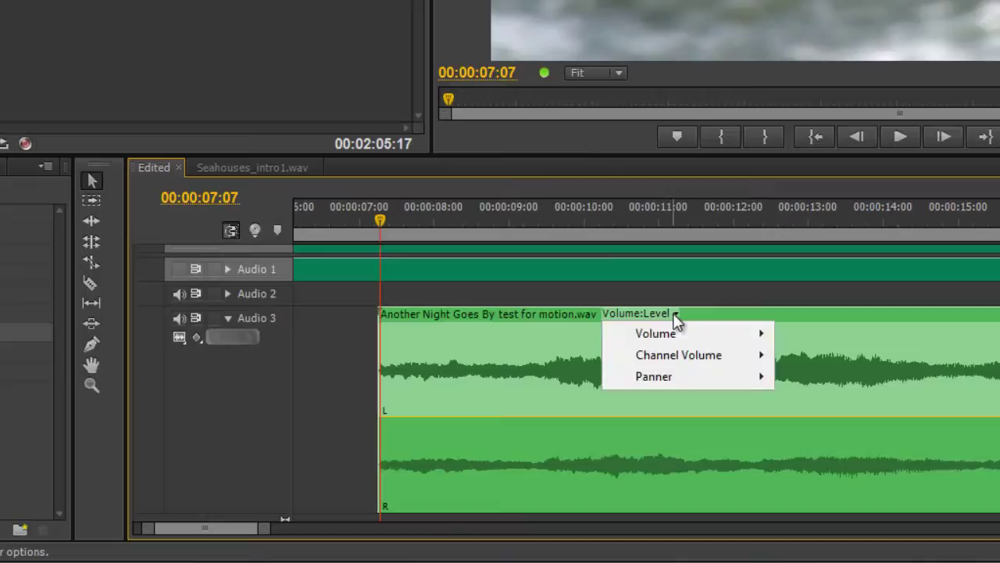
left_click(196, 337)
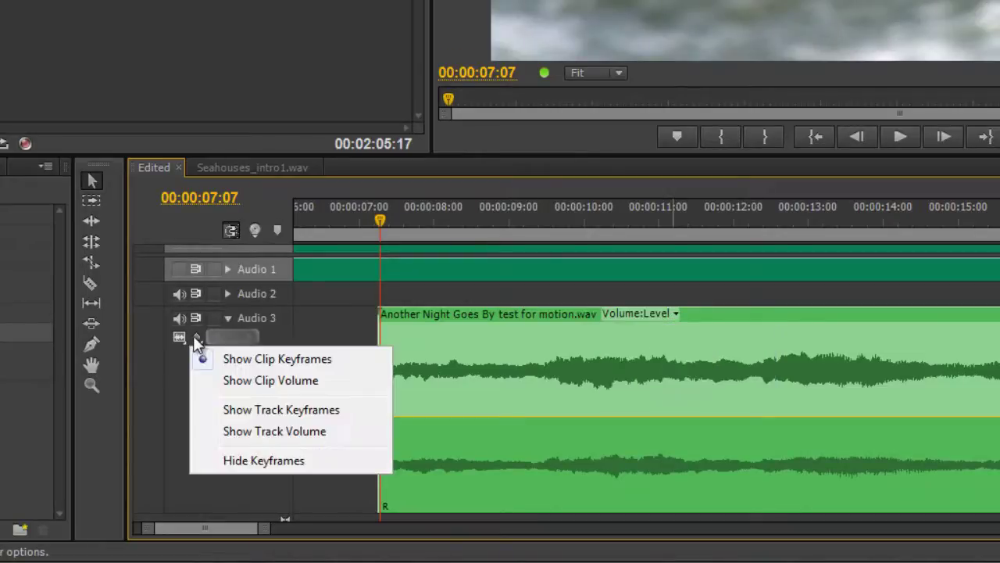
left_click(240, 381)
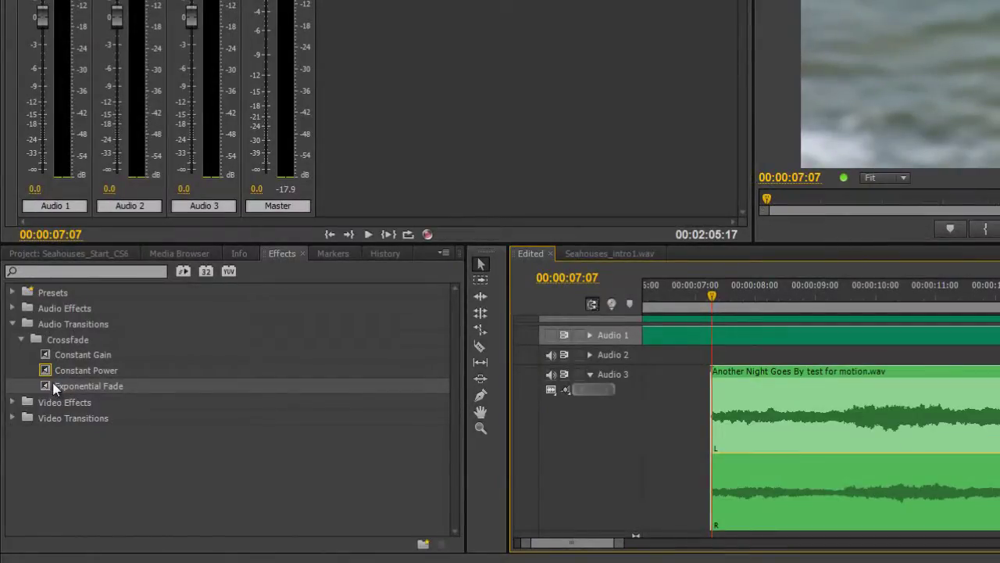
left_click(52, 384)
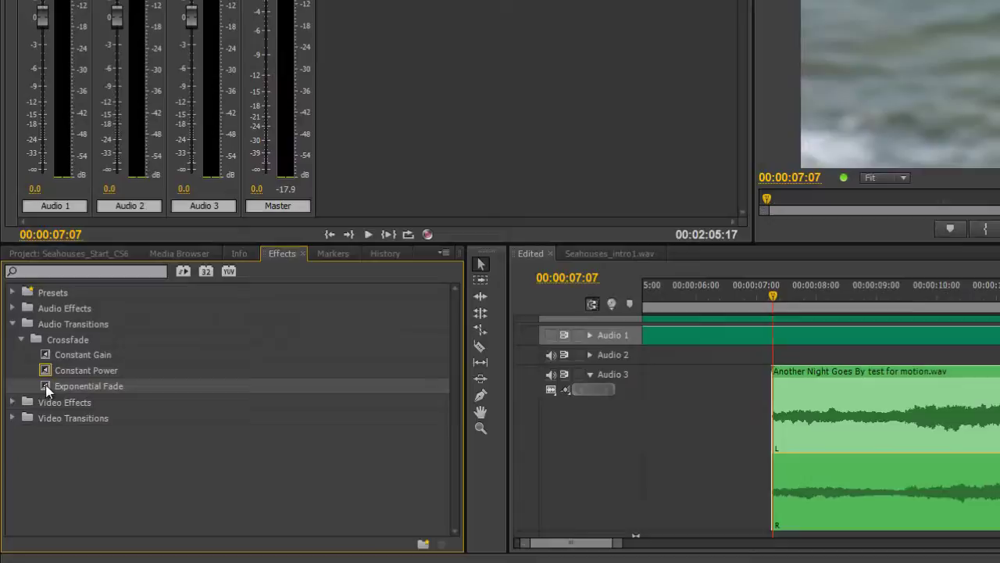
left_click_drag(47, 388, 774, 391)
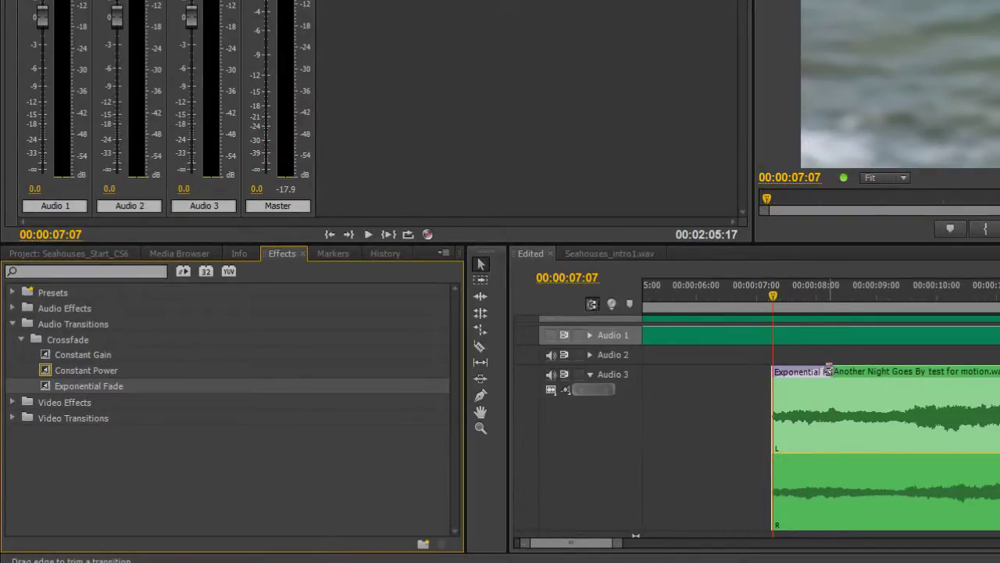
left_click_drag(829, 371, 915, 376)
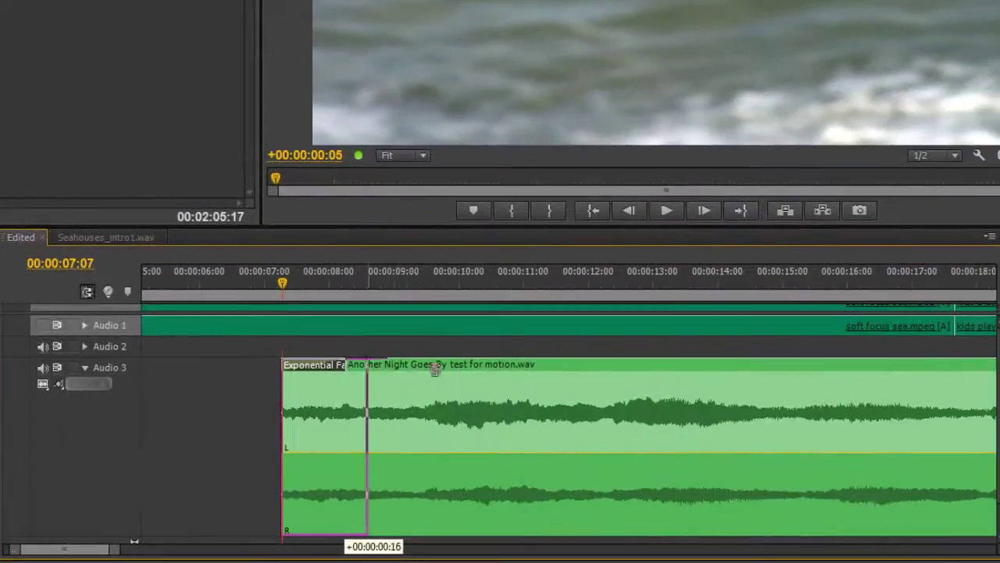
left_click_drag(435, 370, 302, 370)
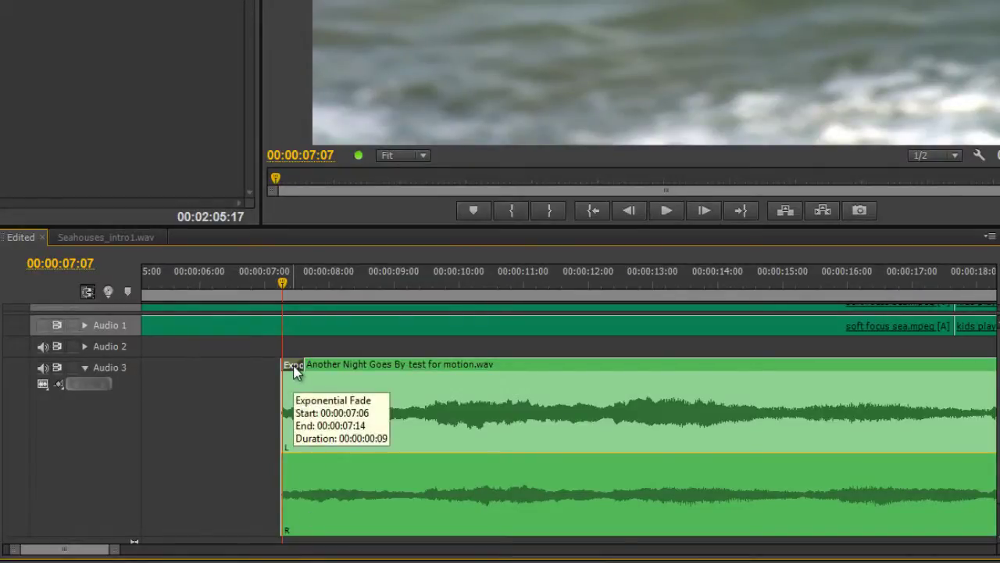
key("Delete")
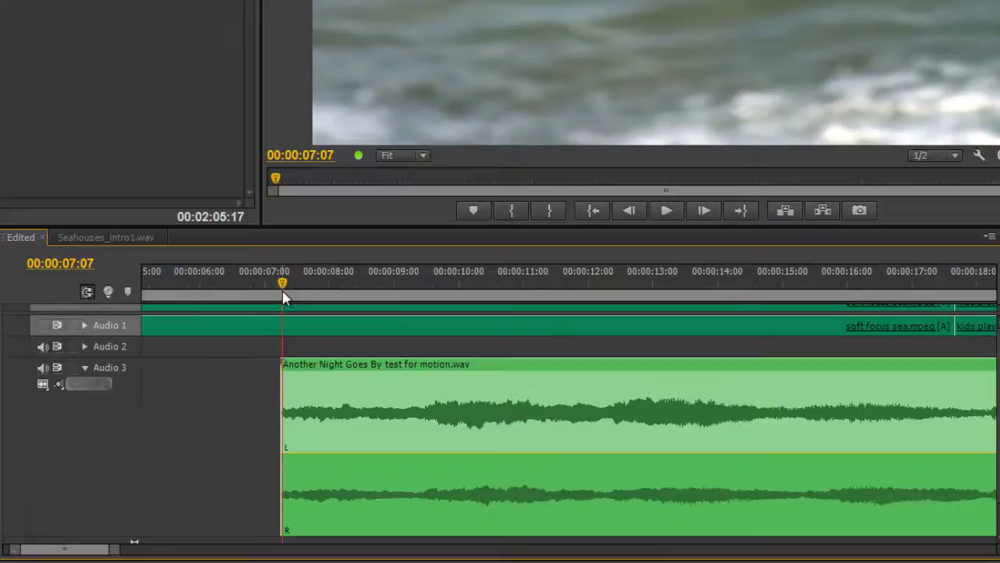
left_click_drag(283, 290, 384, 306)
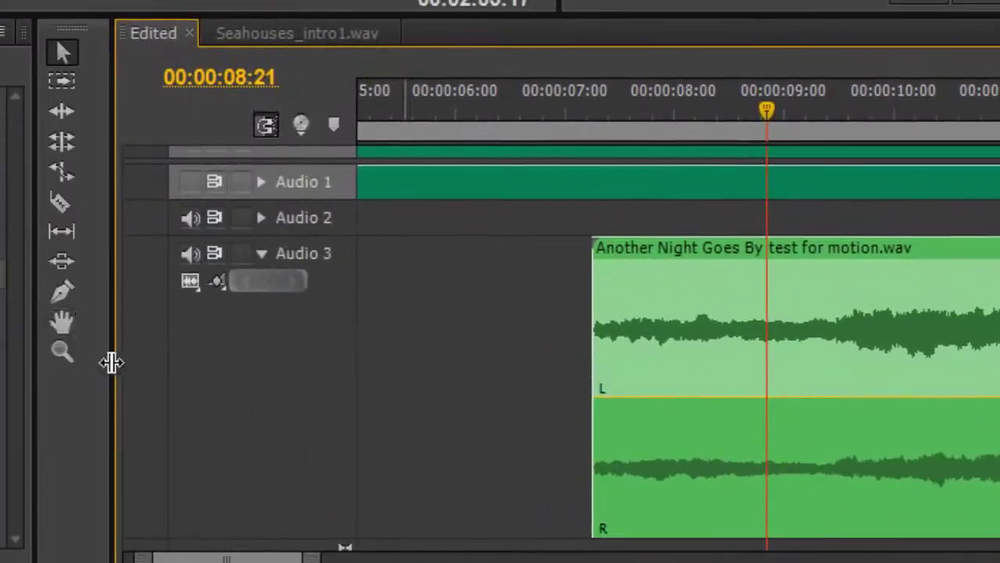
Step: Add volume keyframes at 00:00:08:21 and the clip start, pulling the start keyframe to -oo dB
left_click(75, 300)
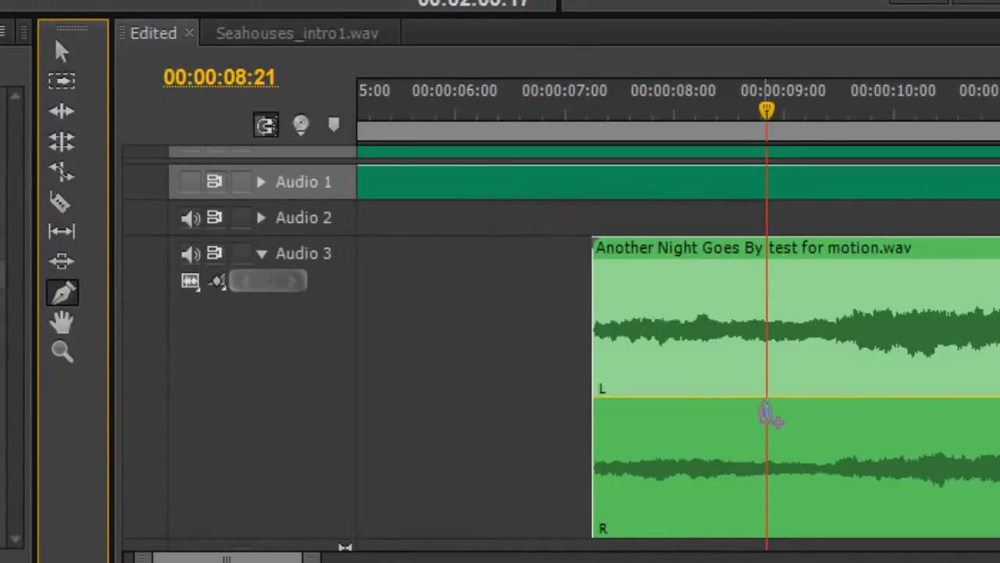
left_click(767, 398)
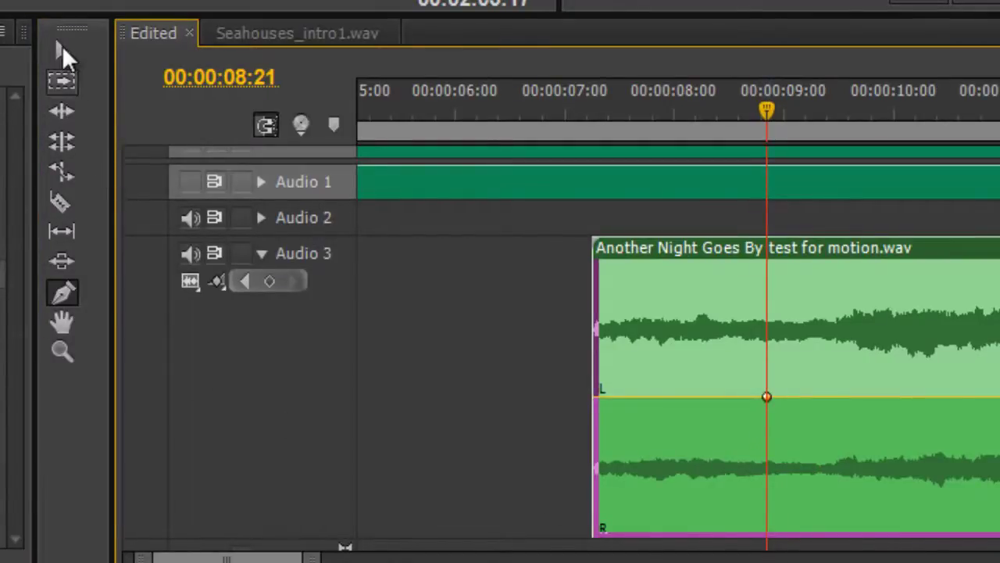
left_click(61, 53)
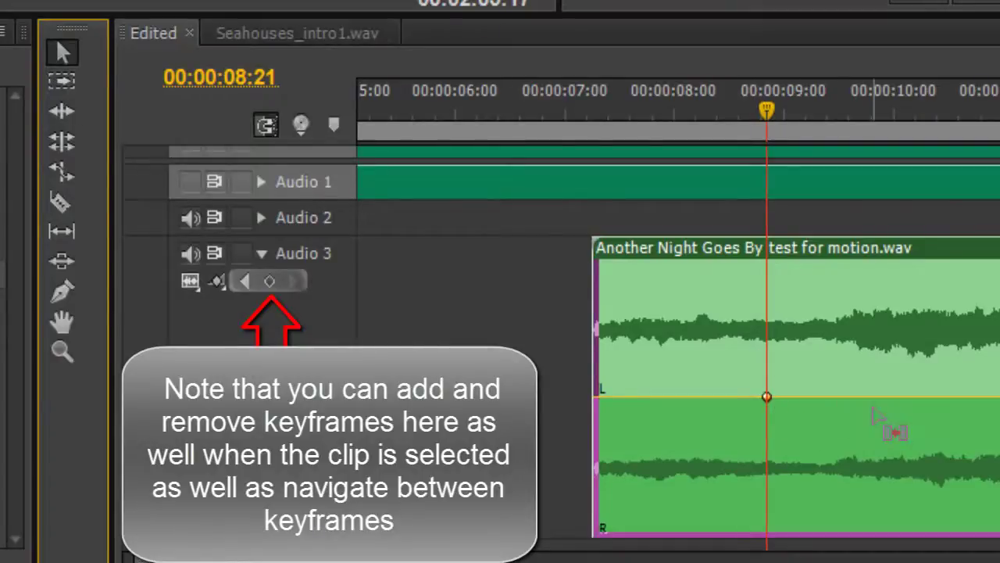
left_click(611, 398, "ctrl")
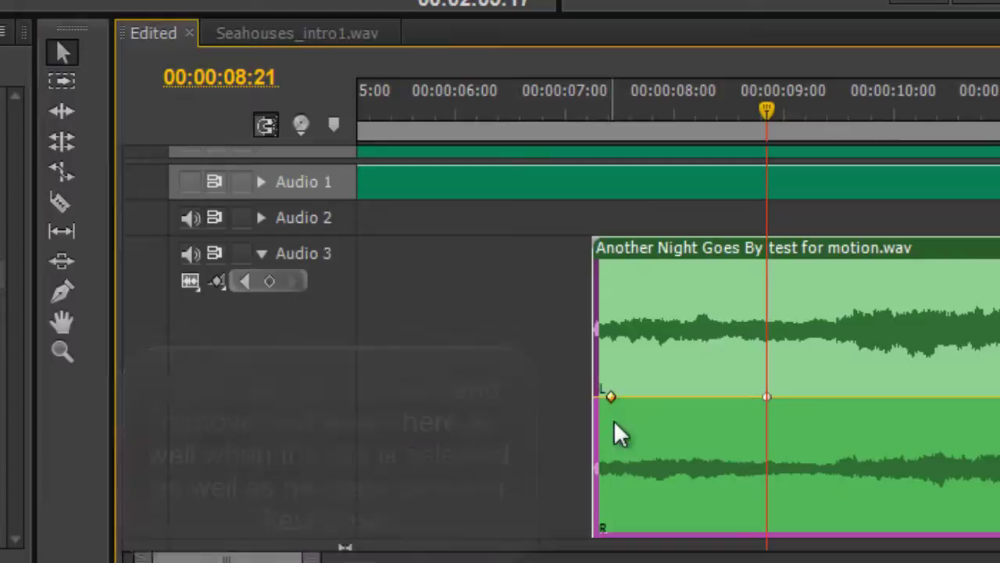
left_click_drag(611, 398, 602, 551)
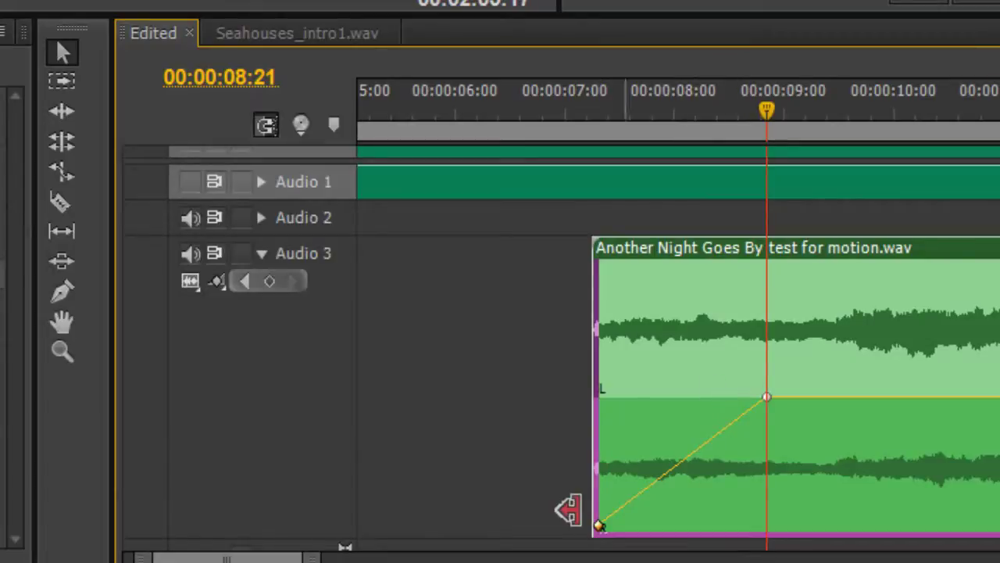
Step: Set both fade-in keyframes to Bezier and drag their handles to steepen the rise from silence
right_click(766, 398)
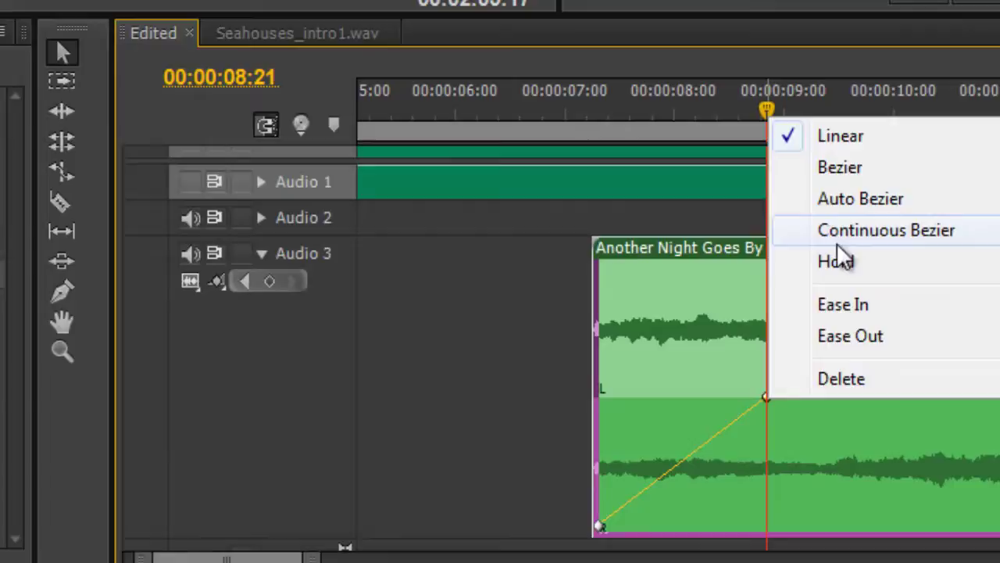
left_click(844, 169)
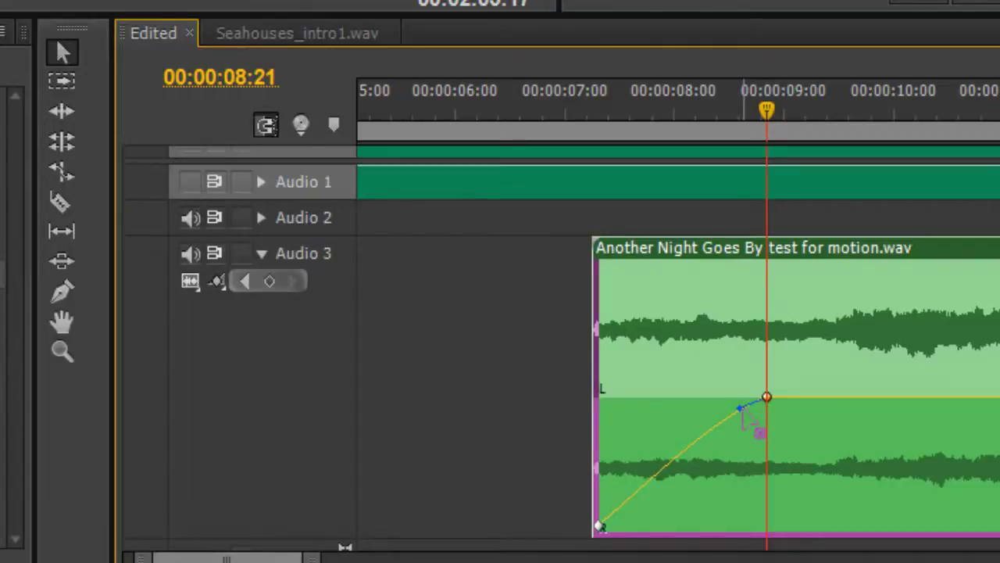
left_click_drag(743, 410, 662, 406)
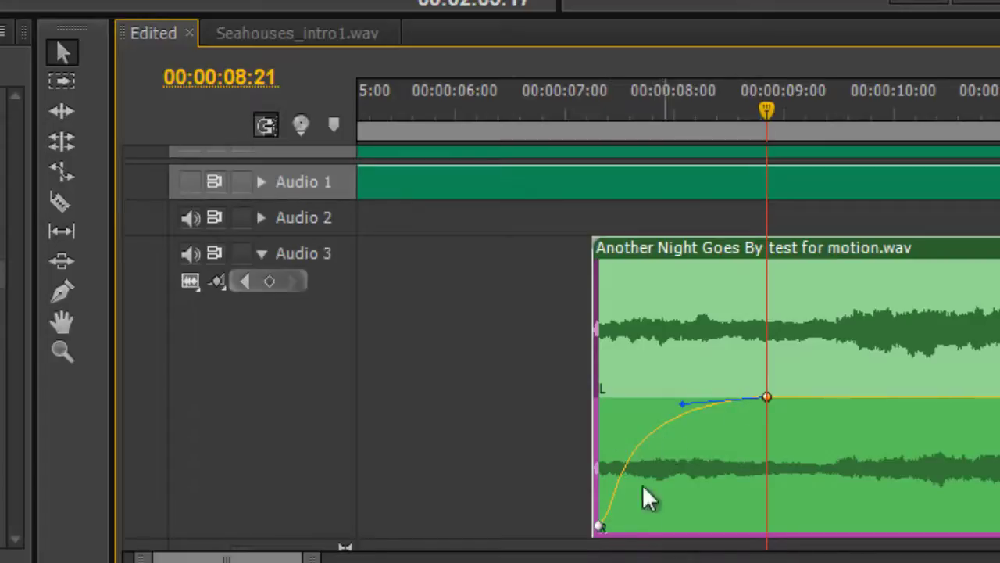
right_click(599, 526)
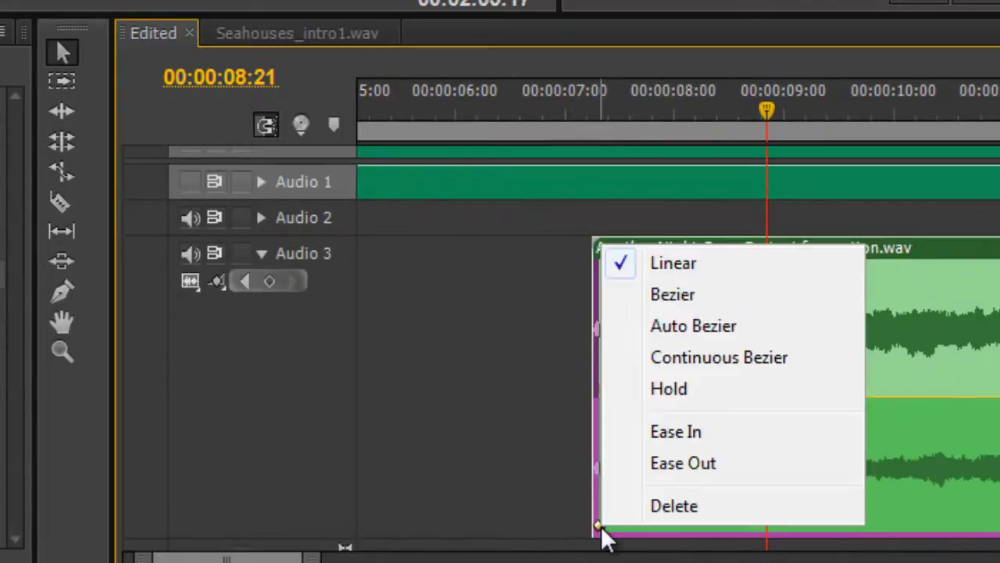
left_click(704, 296)
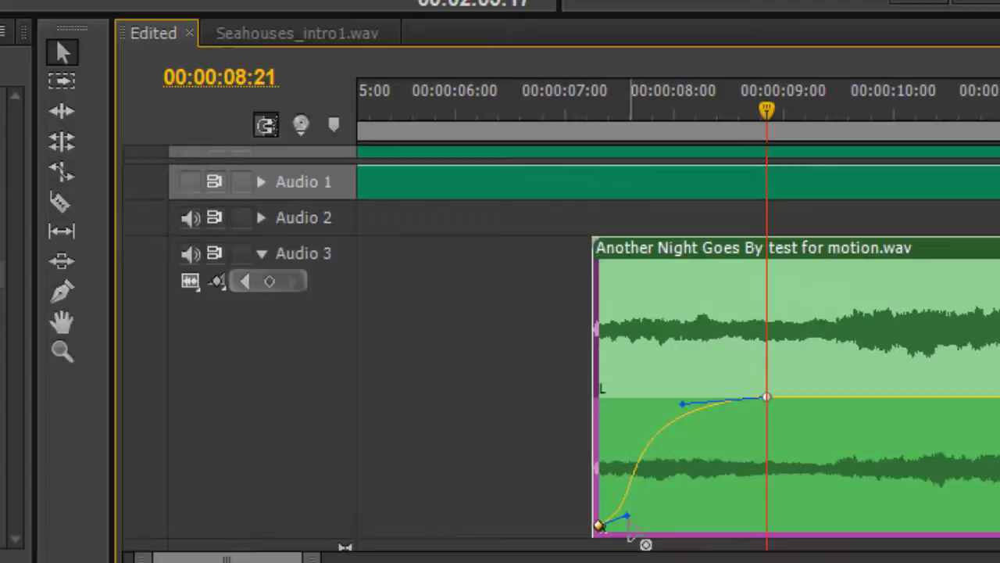
left_click_drag(627, 518, 613, 480)
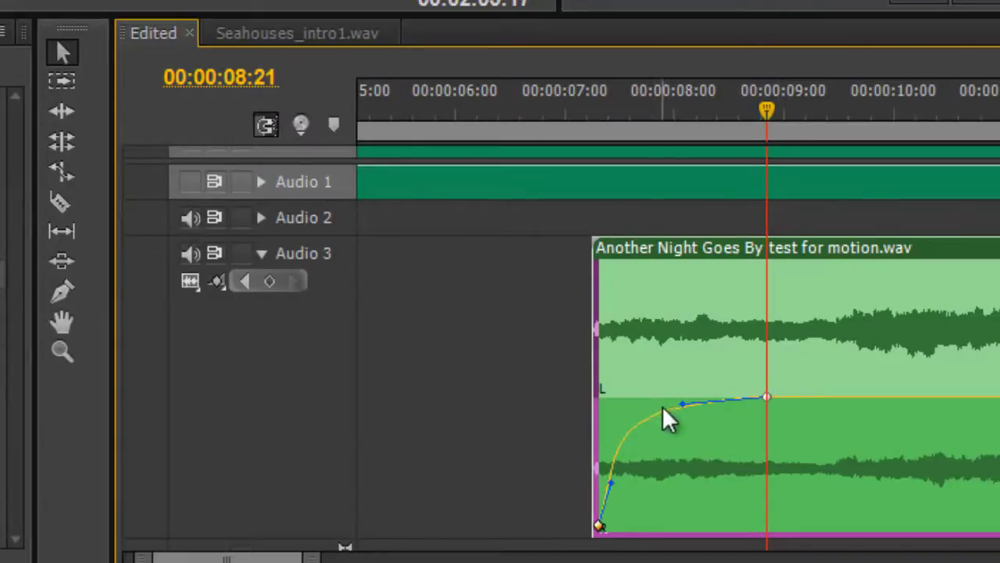
Step: Fine-tune the fade-in curve, then add a volume keyframe at 00:00:10:05 set to linear
left_click(683, 404)
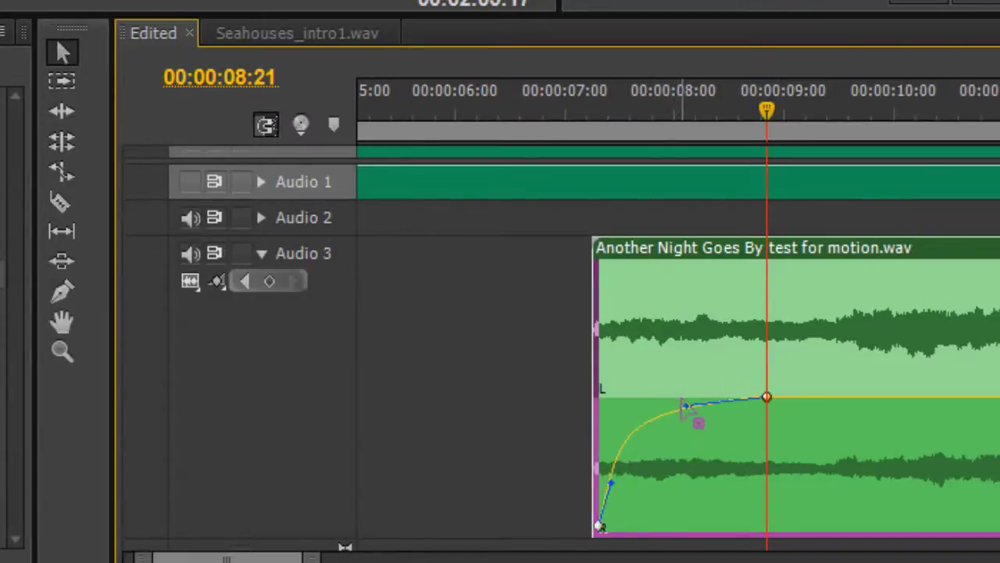
left_click_drag(683, 404, 694, 405)
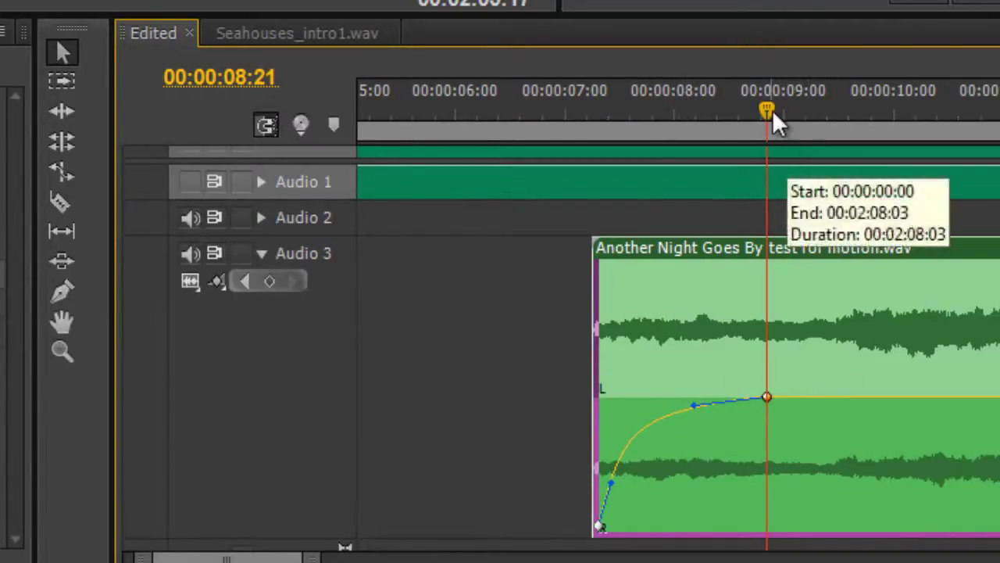
left_click_drag(773, 117, 925, 129)
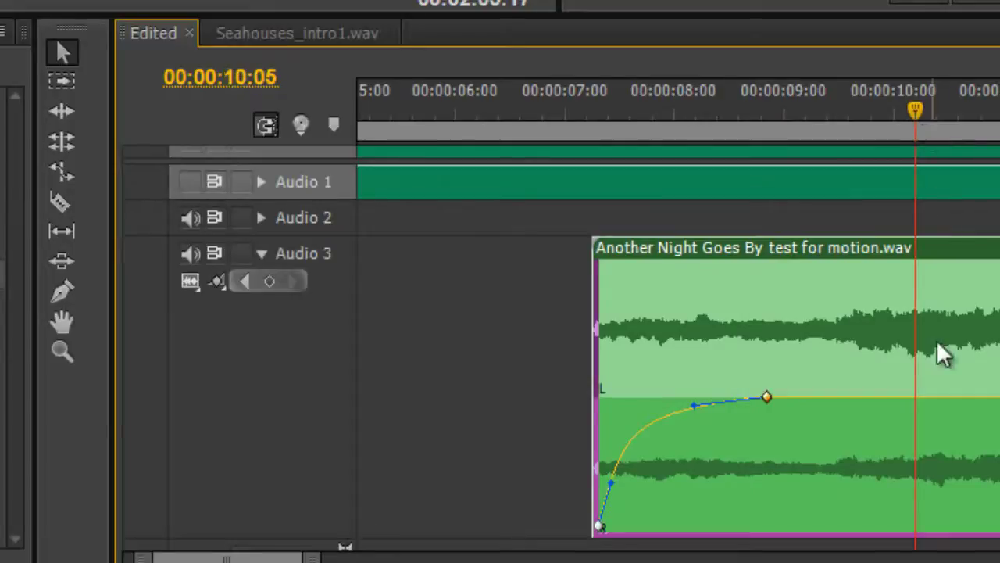
left_click(917, 399, "ctrl")
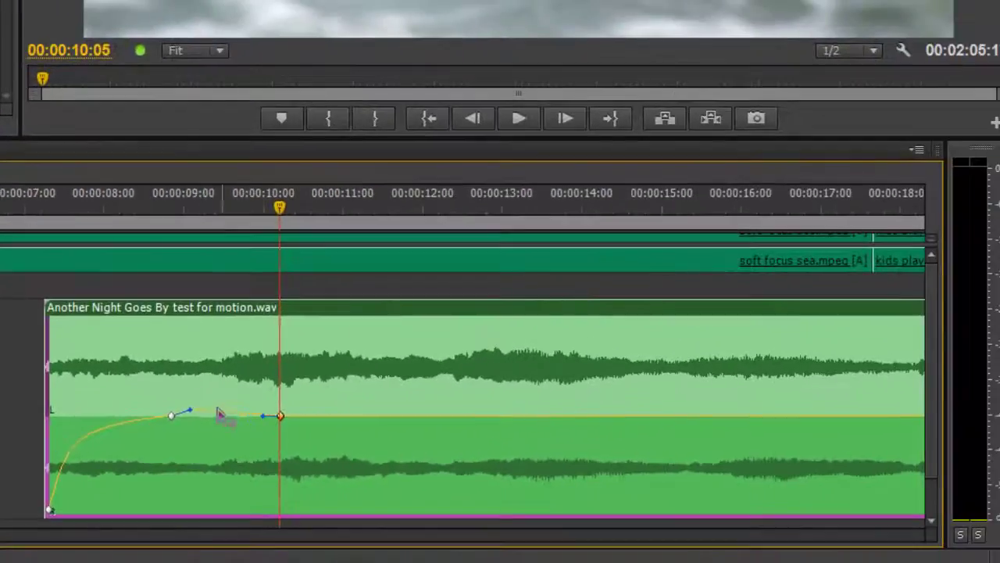
left_click(190, 412)
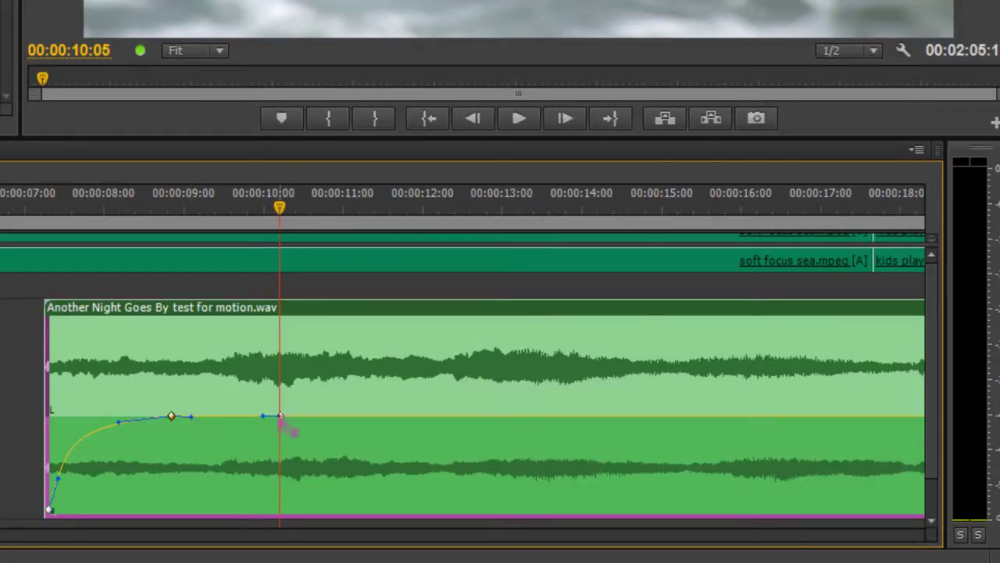
right_click(280, 416)
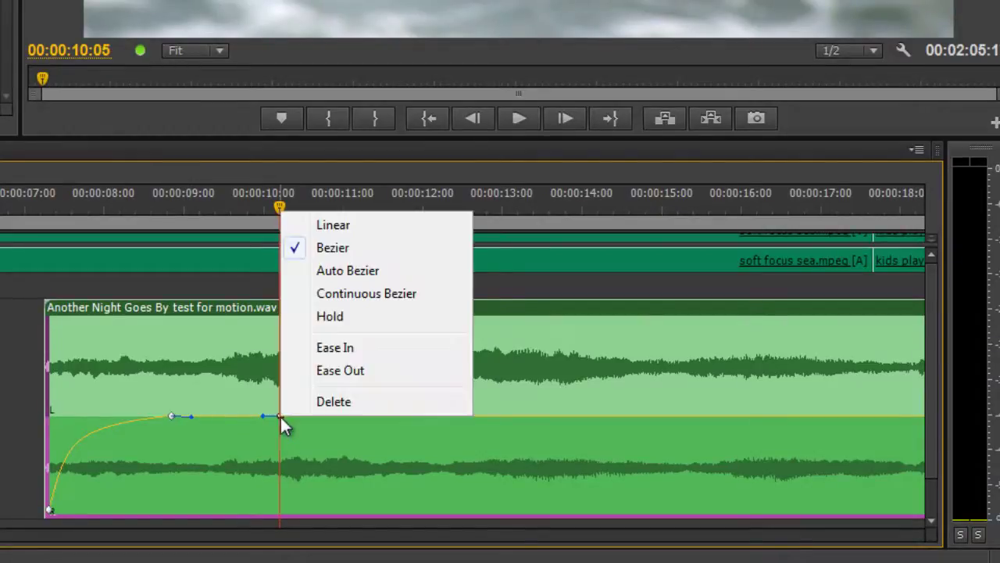
left_click(314, 223)
Step: Add volume keyframes at about 00:00:13:23, 00:00:13:20 and 00:00:10:07
left_click_drag(279, 209, 576, 221)
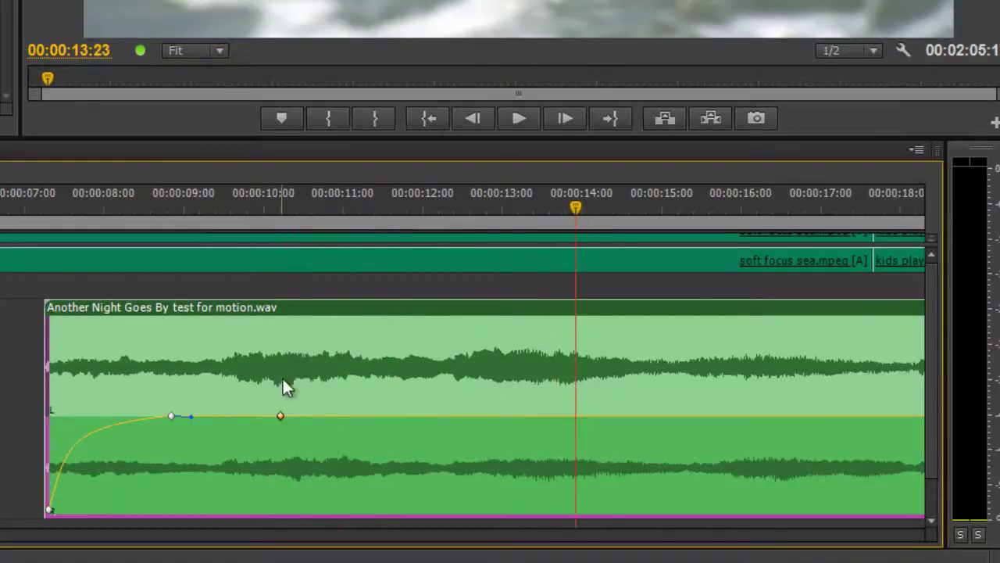
left_click(577, 417, "ctrl")
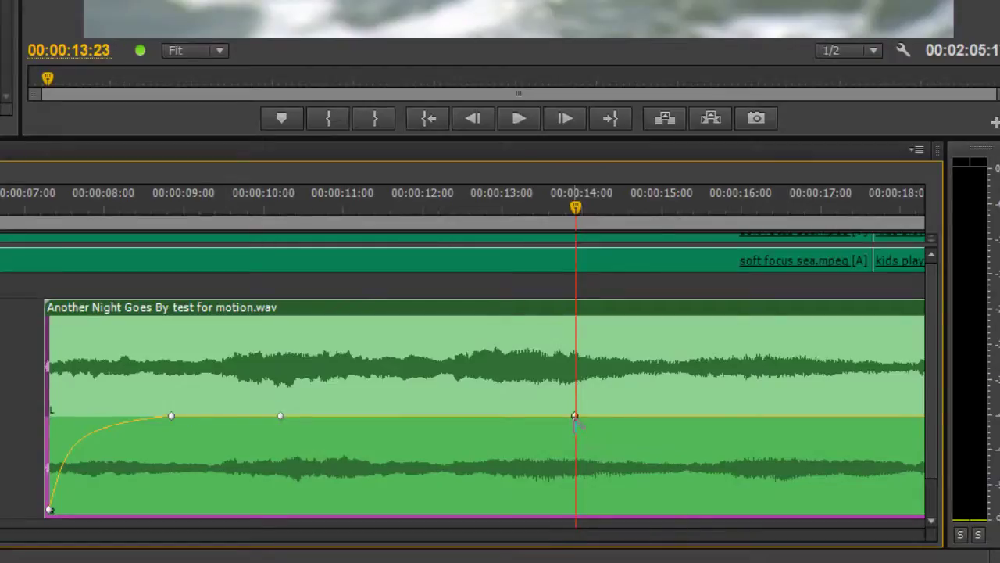
left_click(565, 207)
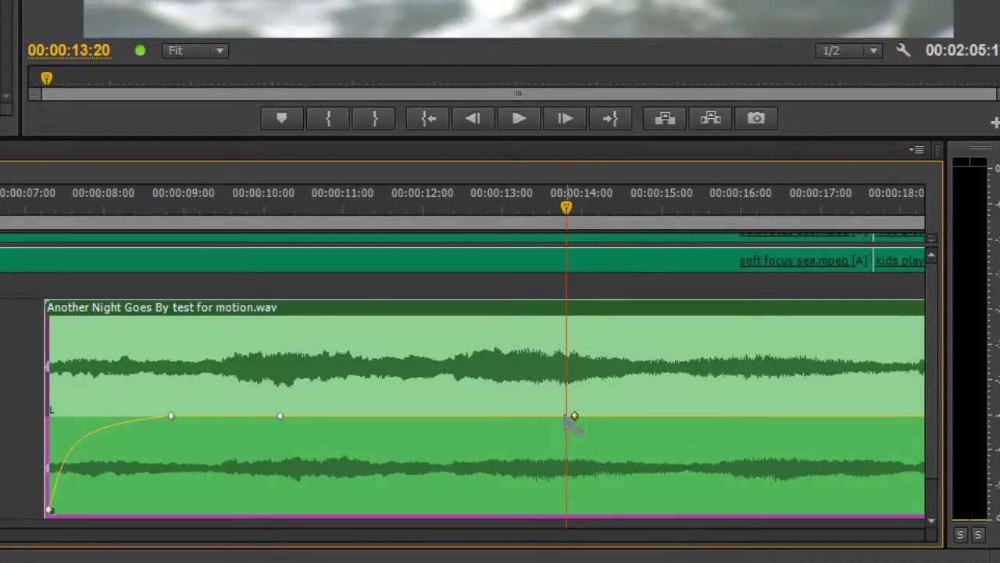
left_click_drag(568, 213, 286, 286)
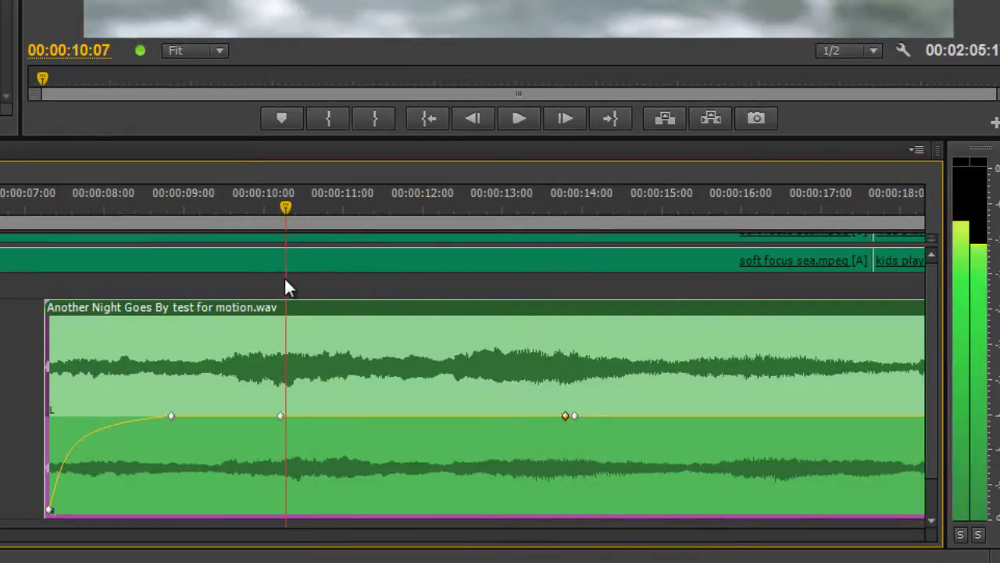
left_click(285, 417, "ctrl")
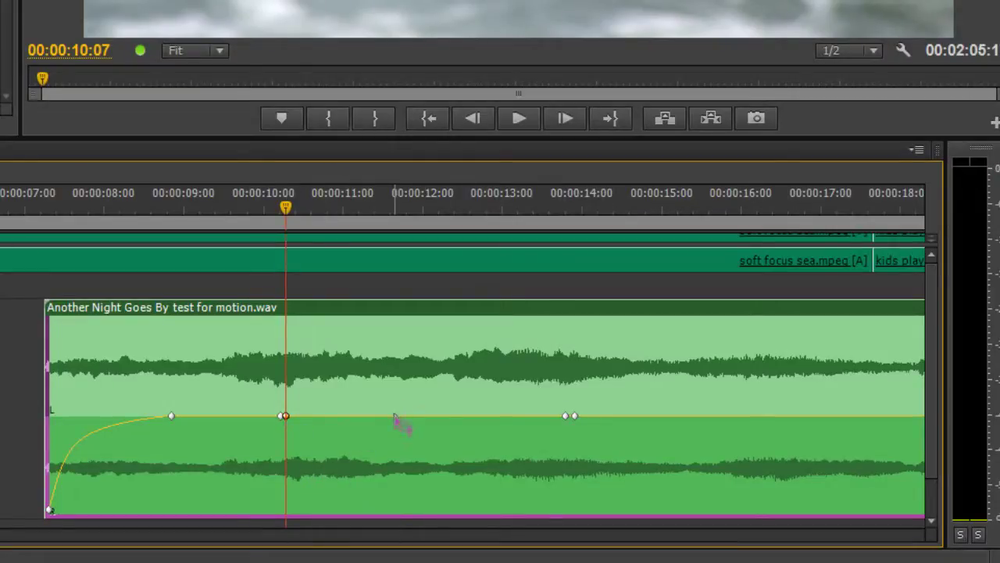
Step: Drag the volume line between the 10:07 and 13:20 keyframes up to 3.83 dB
left_click_drag(397, 425, 405, 369)
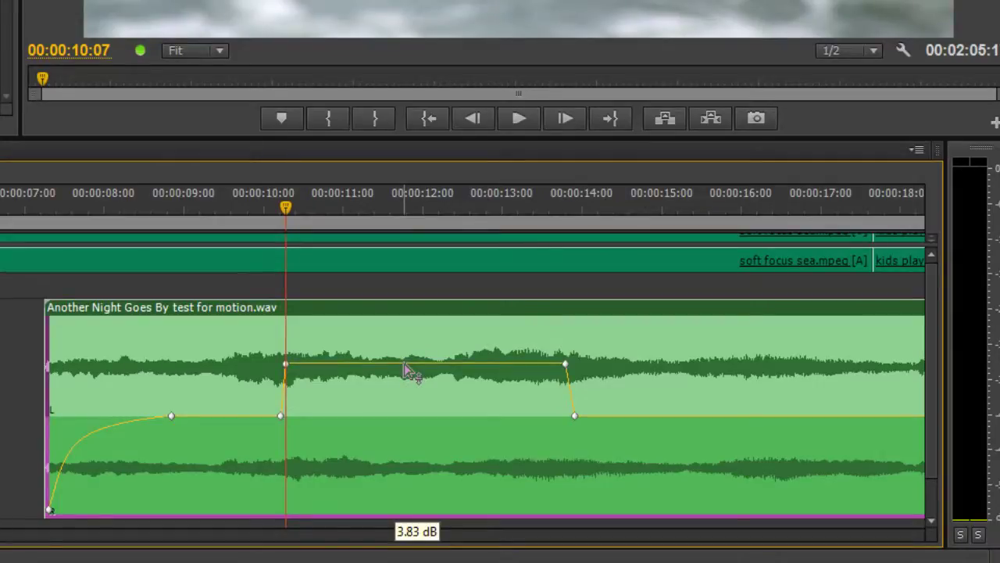
left_click_drag(404, 371, 405, 371)
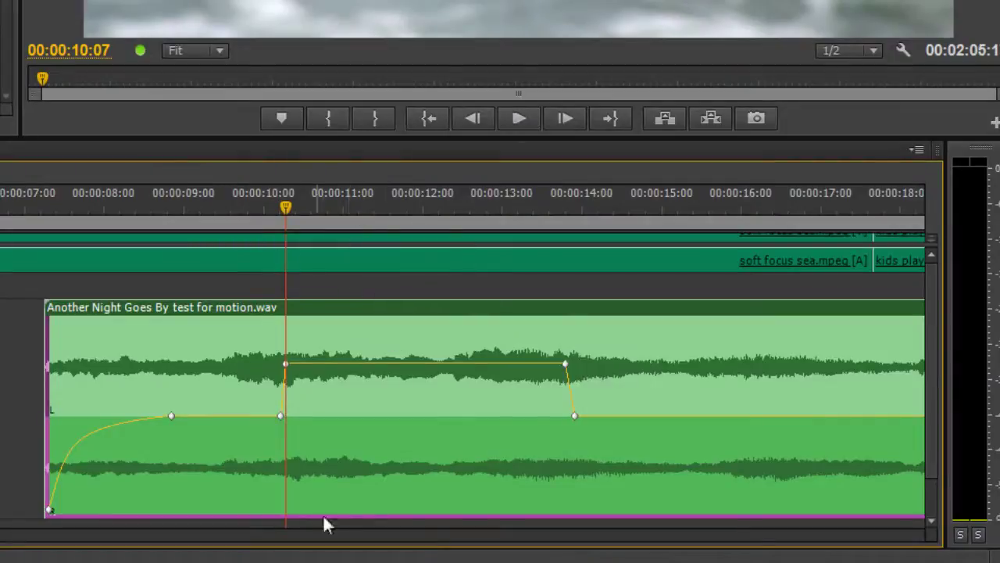
Step: Add volume keyframes near 17 and 20 seconds and raise the music level between them
scroll(354, 511, "down", 10)
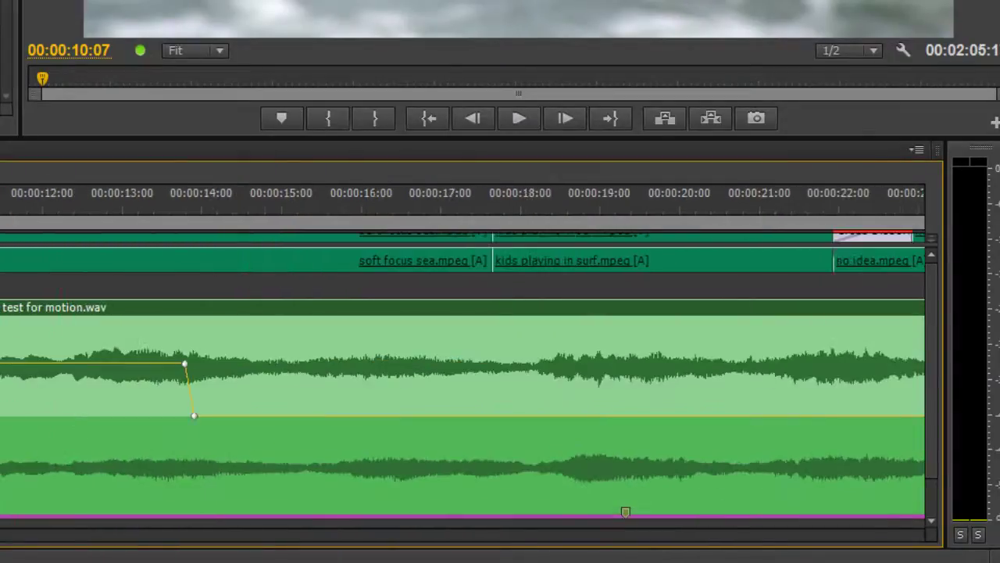
left_click(139, 417, "ctrl")
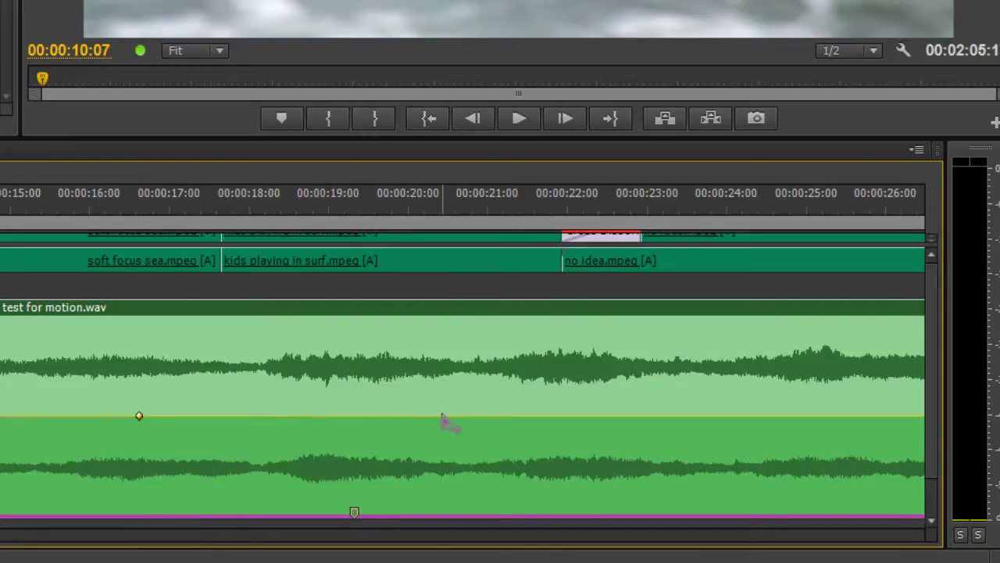
left_click(442, 416, "ctrl")
left_click_drag(320, 415, 424, 414)
left_click(424, 416, "ctrl")
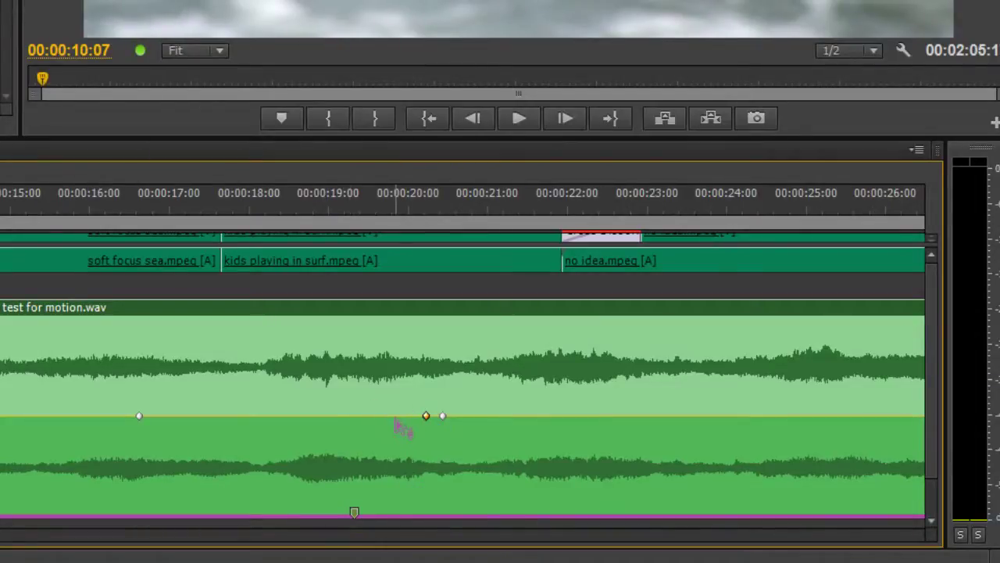
left_click_drag(391, 415, 368, 406)
Step: Undo the raise, add a paired keyframe after 17 seconds, and lift the inner segment
key("ctrl+z")
left_click(153, 415, "ctrl")
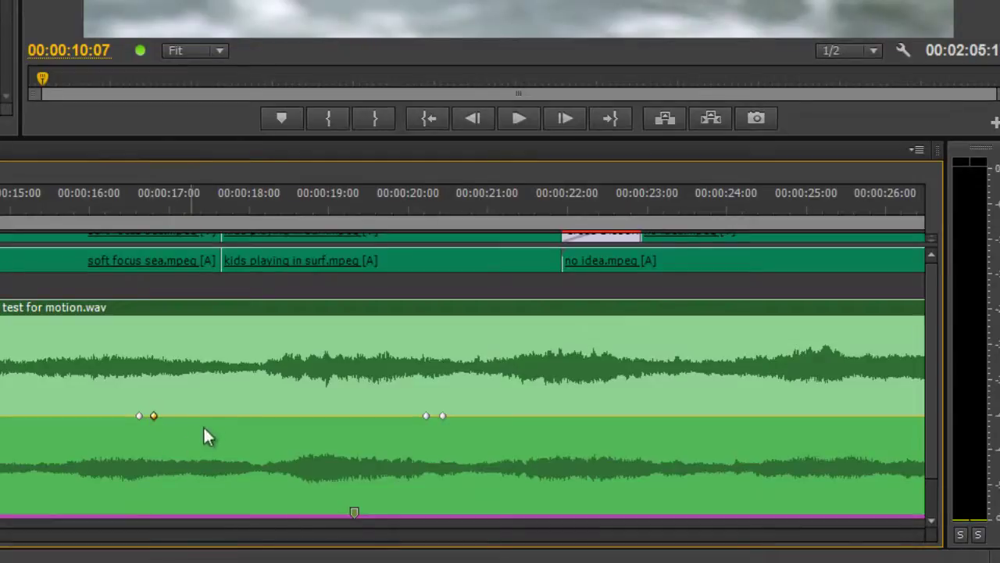
left_click(272, 418)
left_click_drag(273, 415, 283, 368)
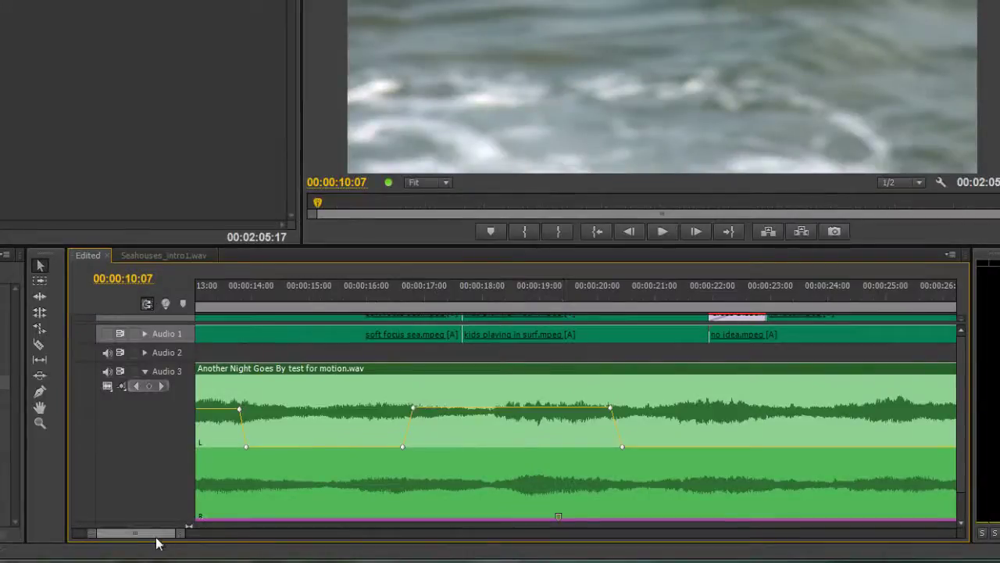
mouse_move(155, 536)
left_mouse_down()
mouse_move(182, 535)
mouse_move(152, 538)
mouse_move(167, 533)
left_mouse_up()
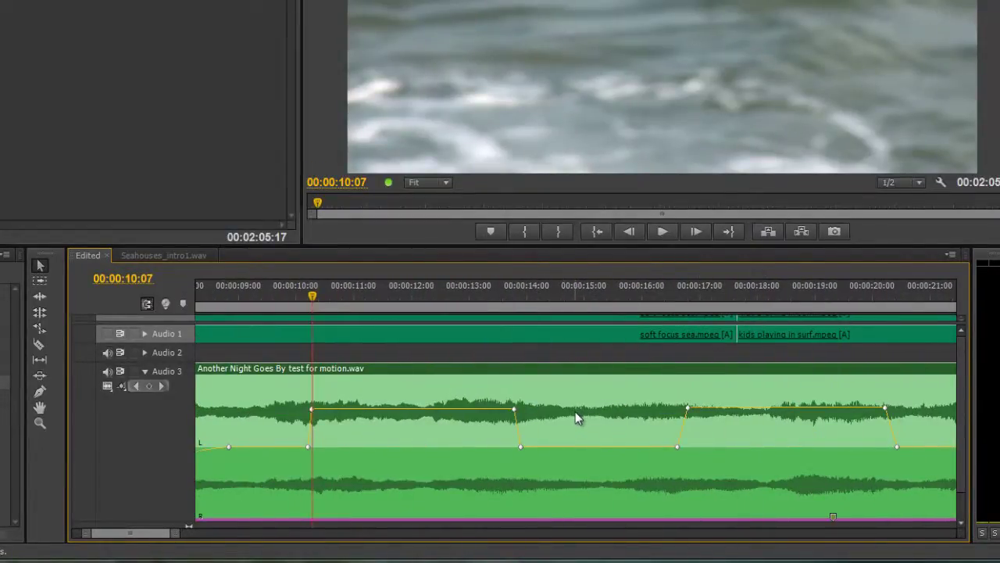